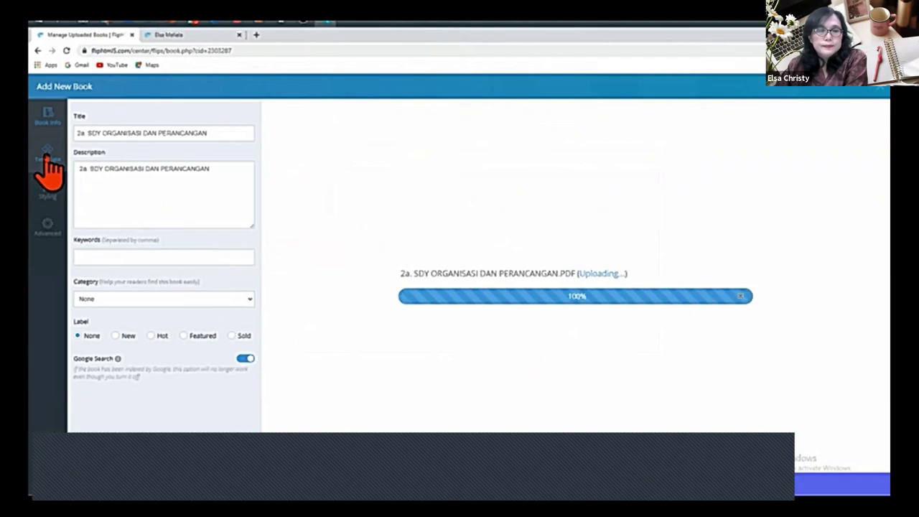
Try the Handy template and settle on the Active template for the uploaded book.
left_click(47, 158)
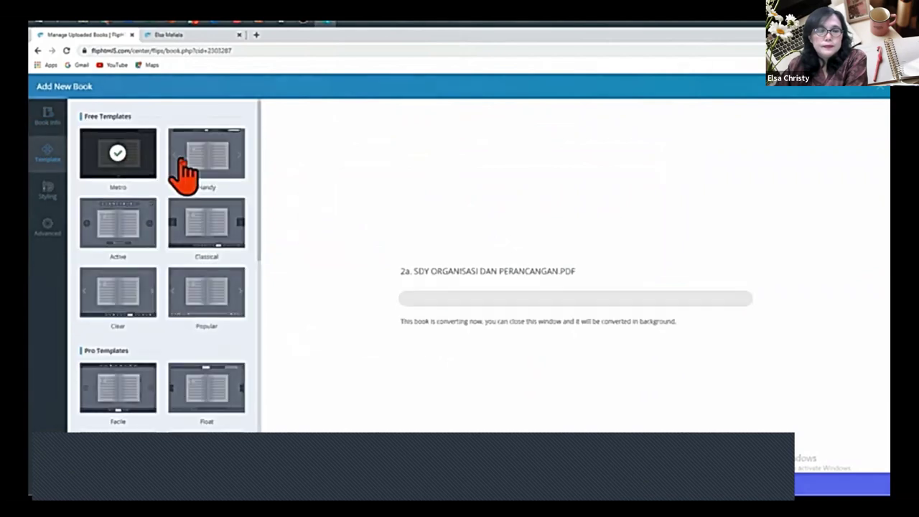
left_click(211, 158)
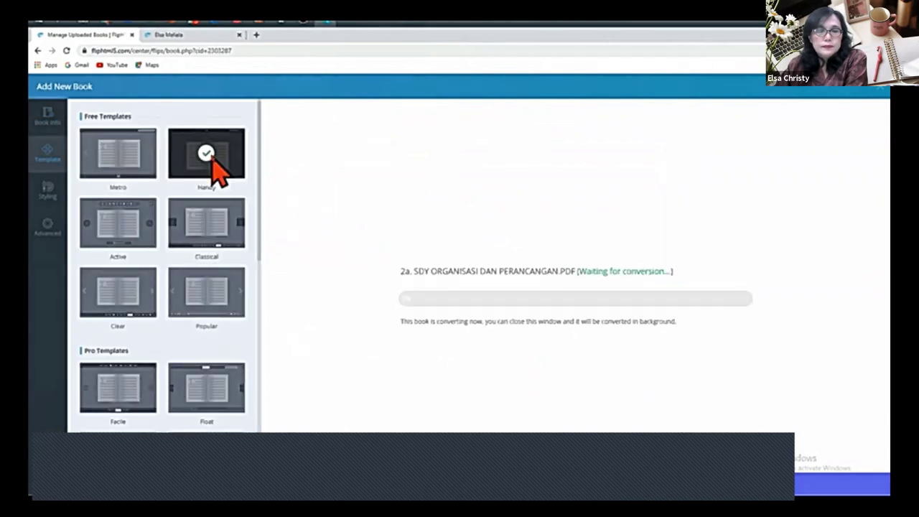
left_click(115, 237)
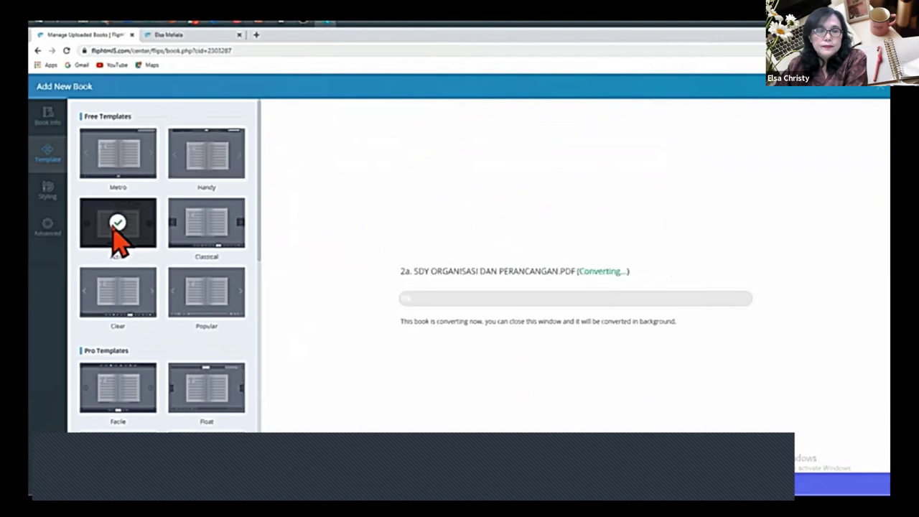
Look through the saved and system styling themes and turn to the next pages in the book preview.
left_click(47, 192)
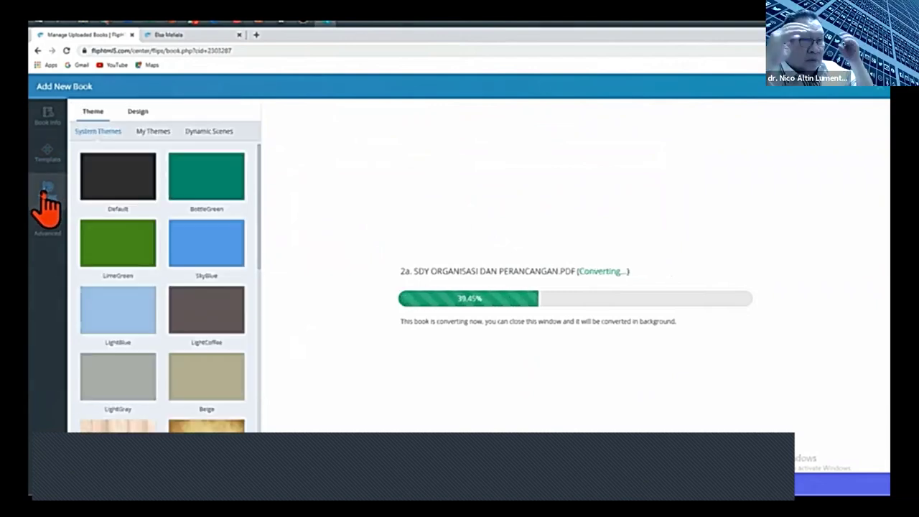
left_click(153, 131)
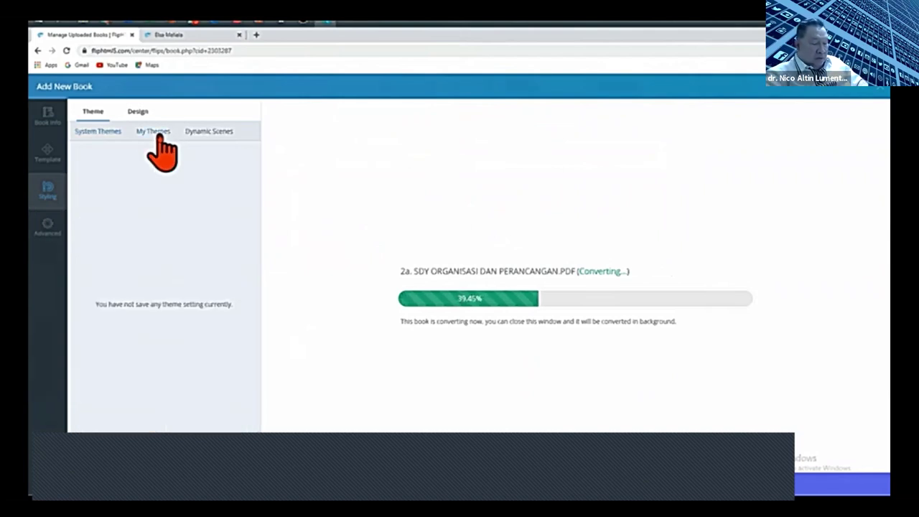
left_click(112, 134)
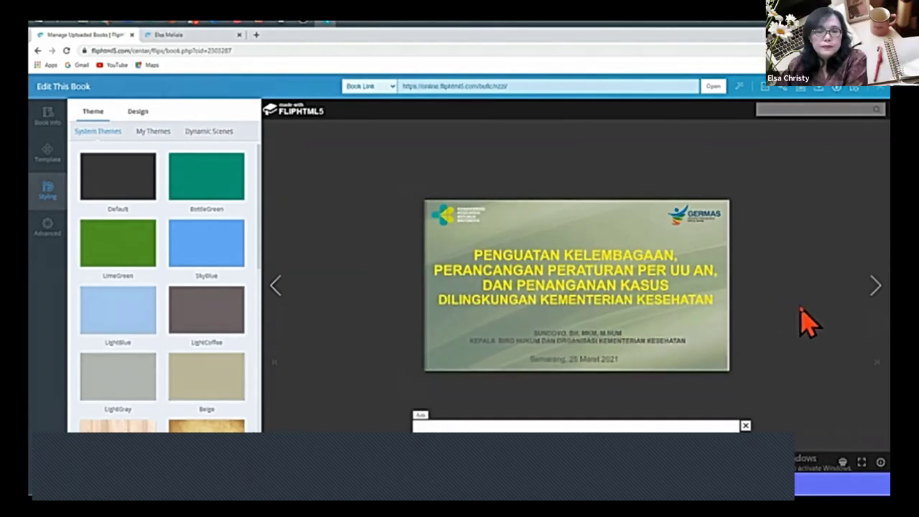
left_click(878, 291)
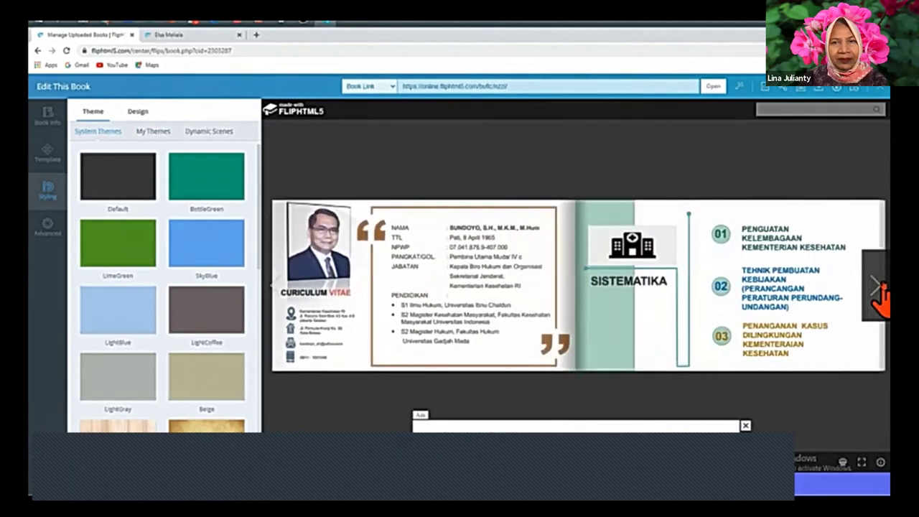
Apply the Snow dynamic scene to the book's background.
left_click(227, 136)
left_click(206, 246)
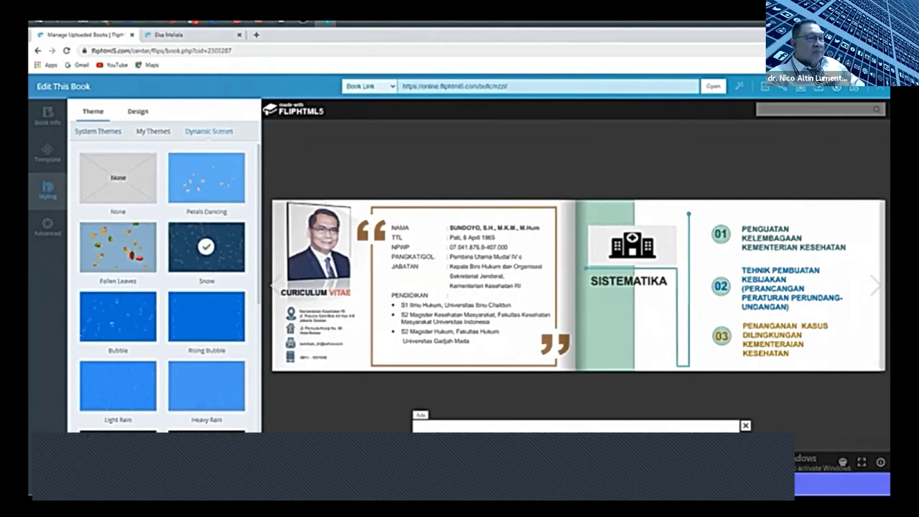
left_click(145, 298)
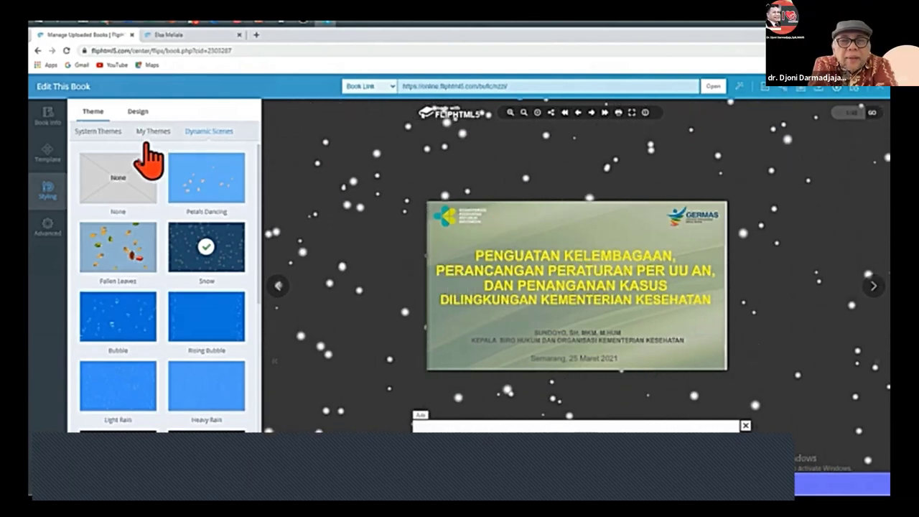
Set the book's dynamic scene to None and close the book editor.
left_click(117, 190)
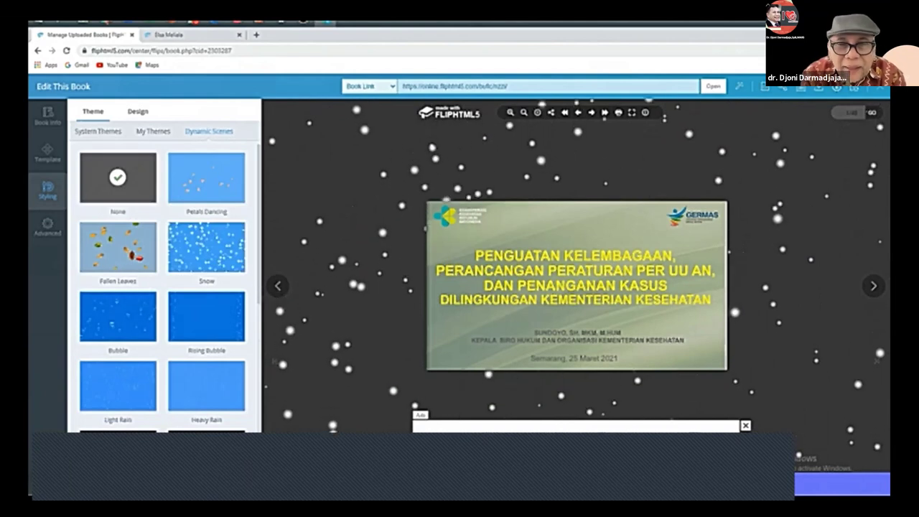
left_click(145, 298)
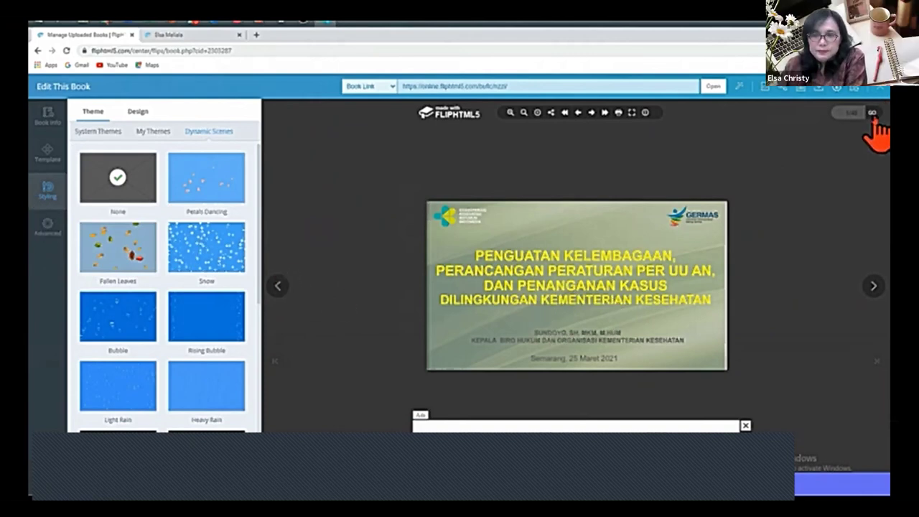
left_click(880, 93)
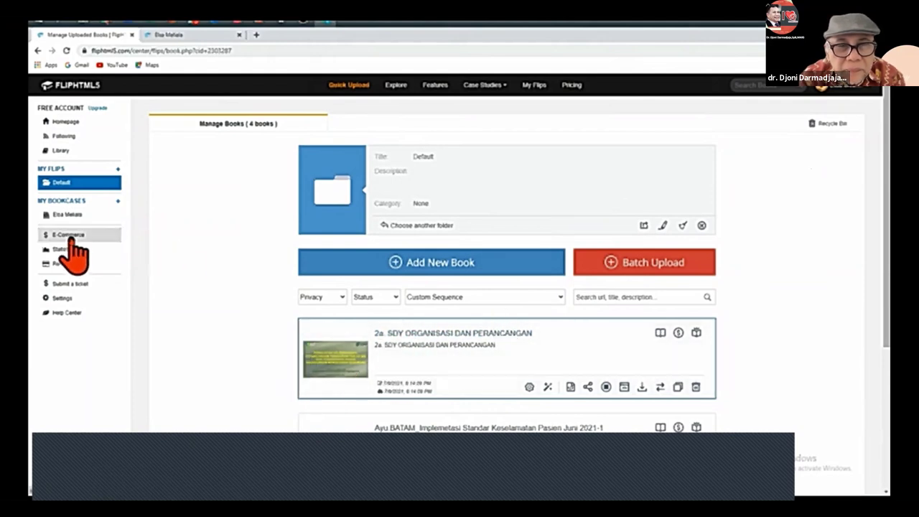
Add a new book by uploading the PDF "#1 Dir MAY_KEBIJAKAN MUTU DAN KESELAMATAN PASIEN 090621 (1)-1" from Downloads.
scroll(424, 302, "down", 3)
scroll(434, 334, "up", 2)
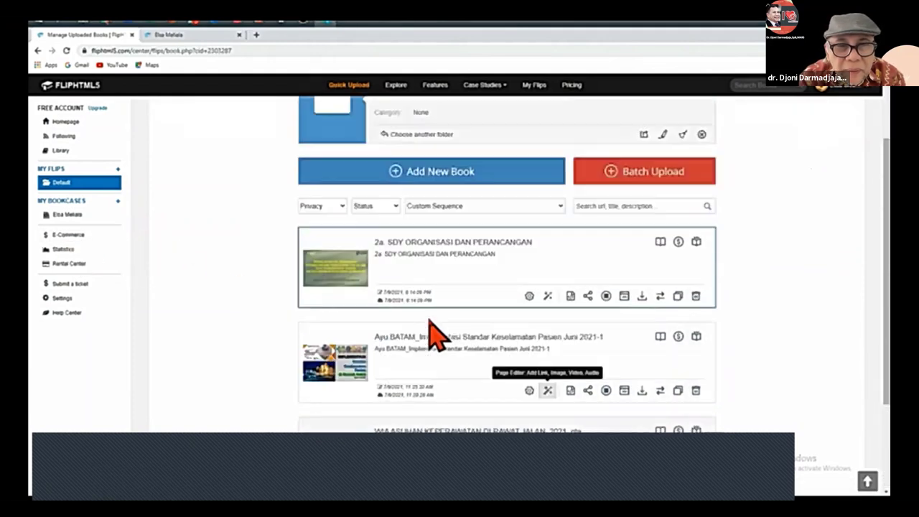
scroll(435, 334, "up", 2)
left_click(425, 269)
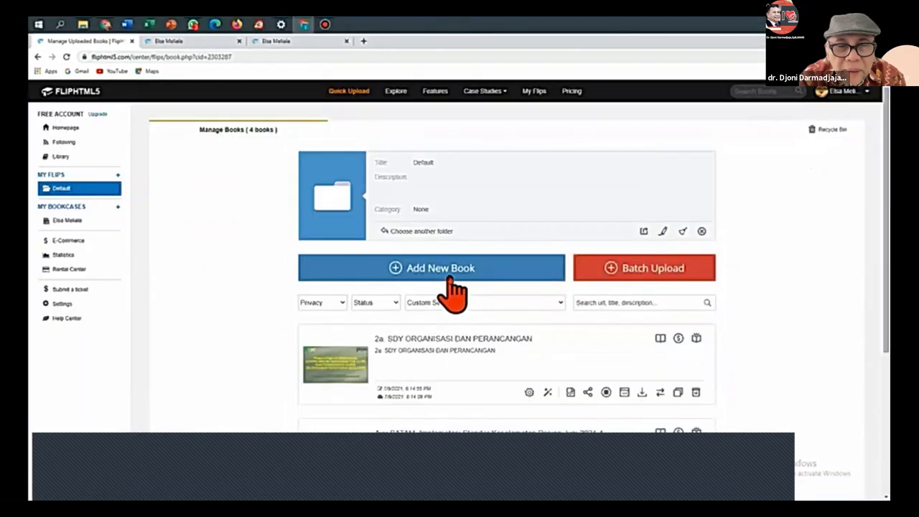
left_click(441, 275)
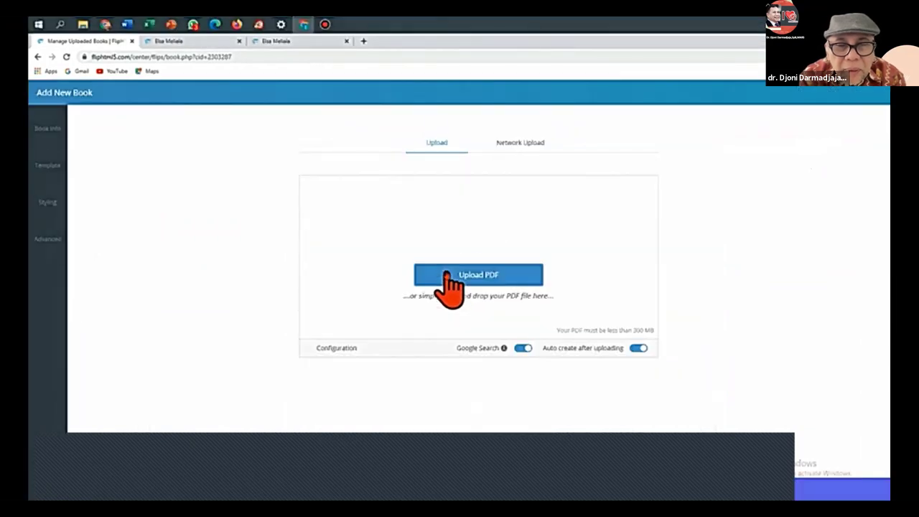
left_click(450, 282)
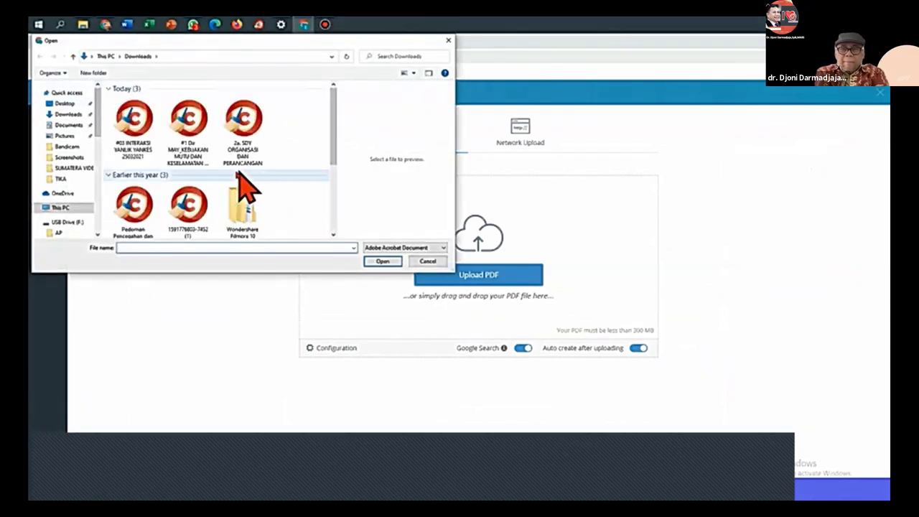
left_click(189, 136)
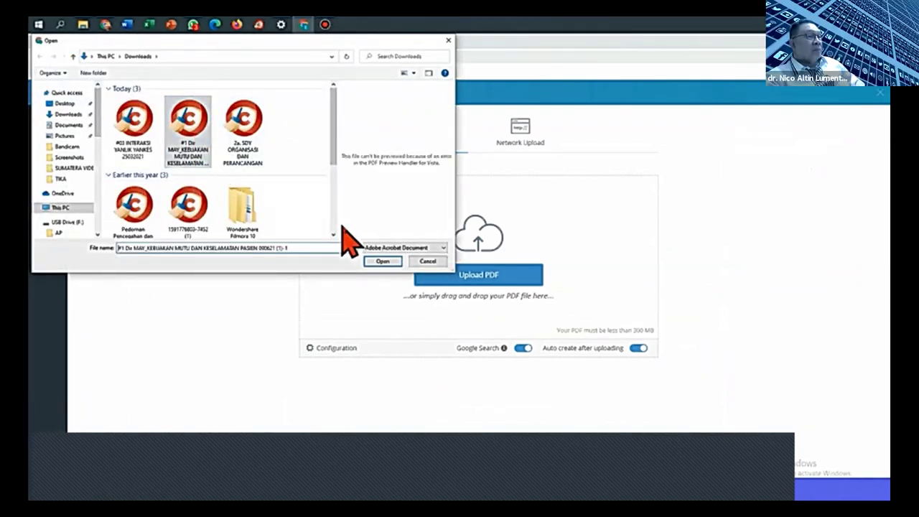
left_click(382, 262)
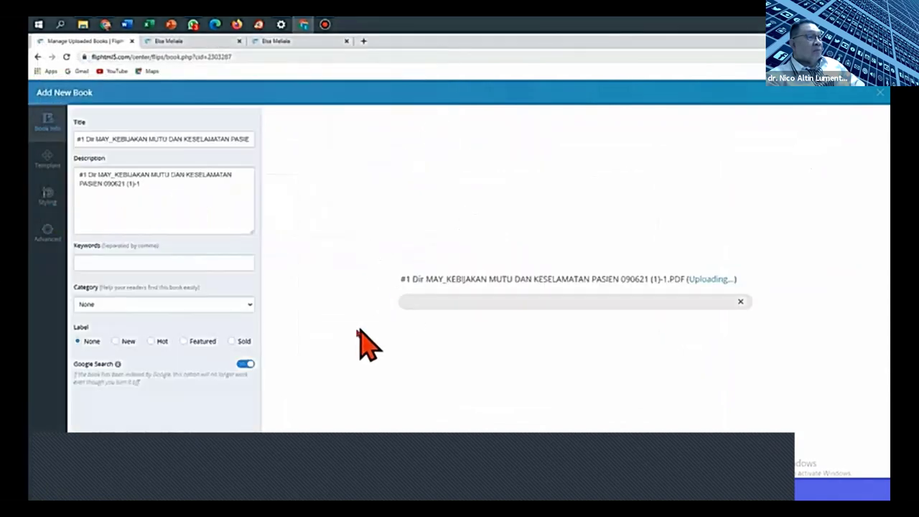
Remove the leading "#1" from the new book's title so it begins with "Dir MAY_KEBIJAKAN MUTU".
left_click(83, 141)
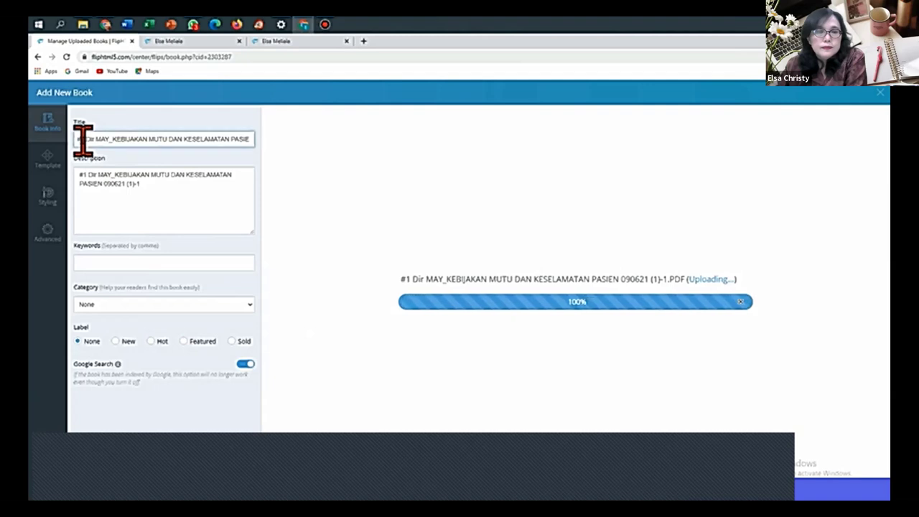
key("Delete")
key("Delete")
key("Delete")
key("Delete")
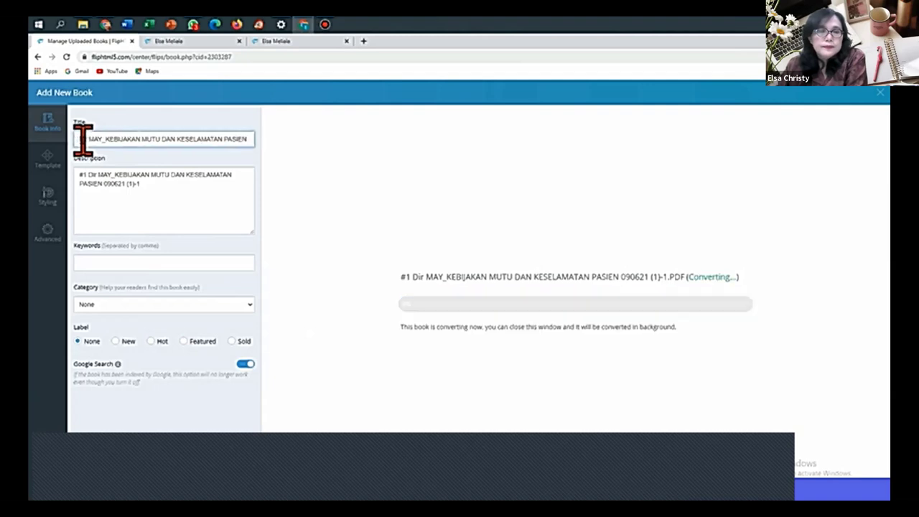
Add the suggested keyword KEMENKES to the book's information.
left_click(85, 184)
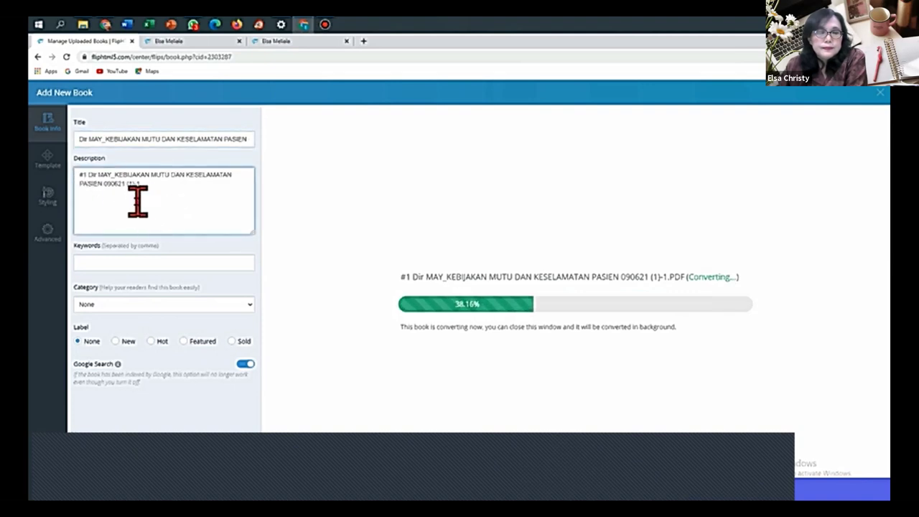
left_click(113, 262)
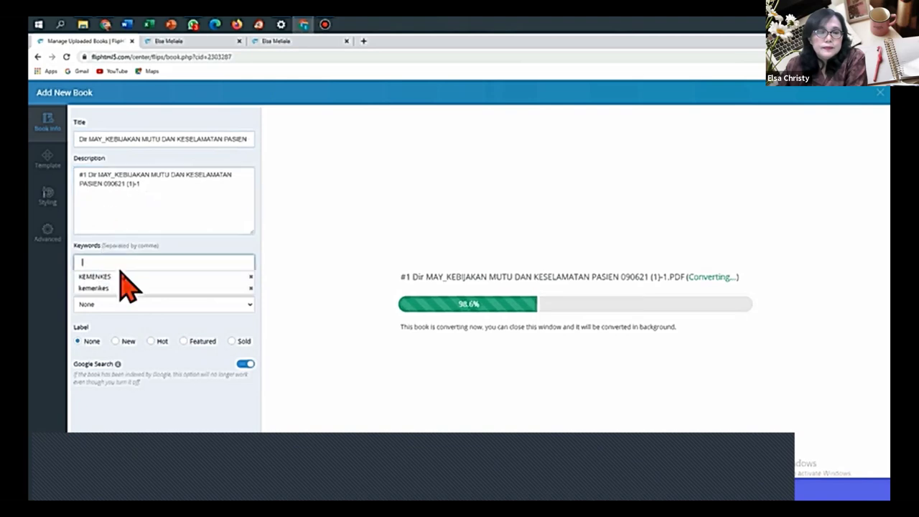
left_click(123, 278)
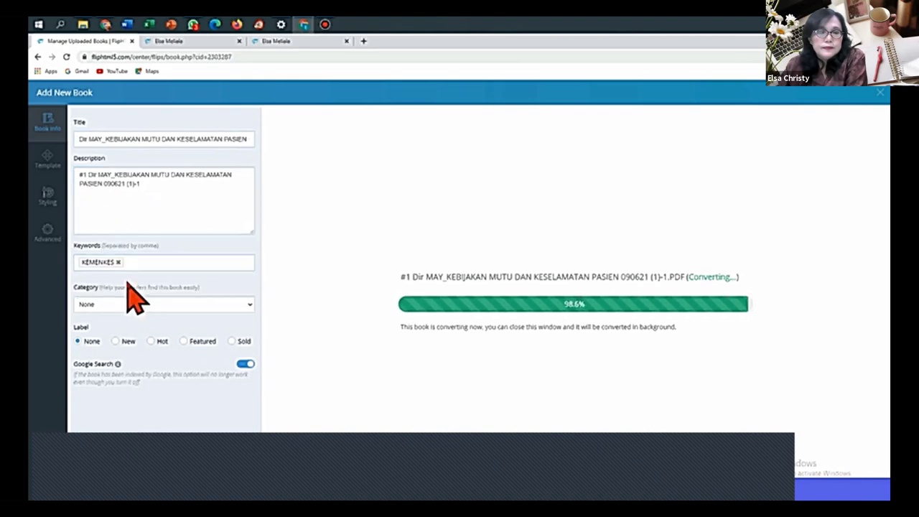
Set the book's category to Non-Fiction and try to label the book as New.
left_click(251, 308)
scroll(201, 420, "down", 15)
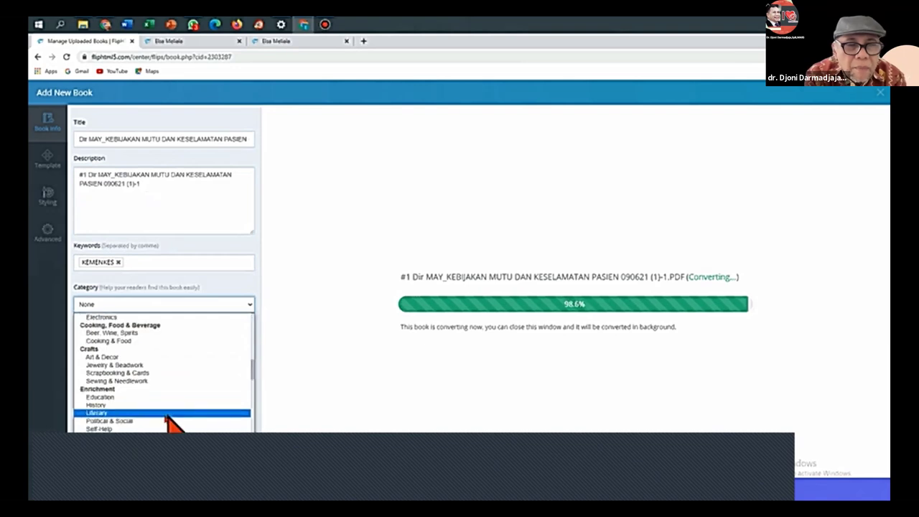
scroll(156, 428, "up", 20)
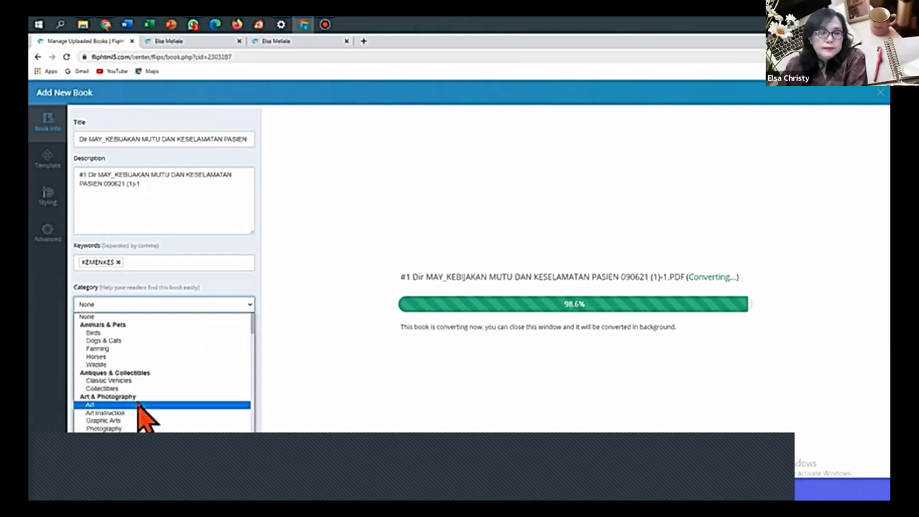
scroll(140, 388, "down", 3)
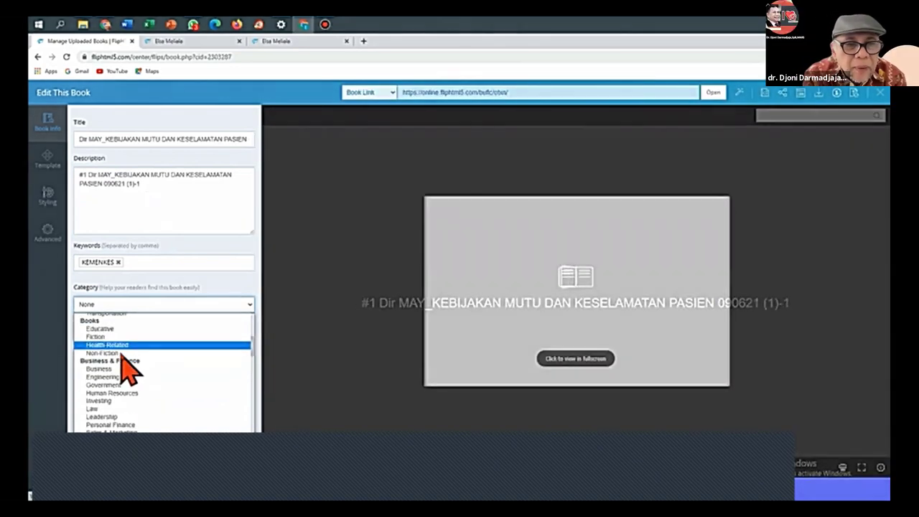
left_click(124, 352)
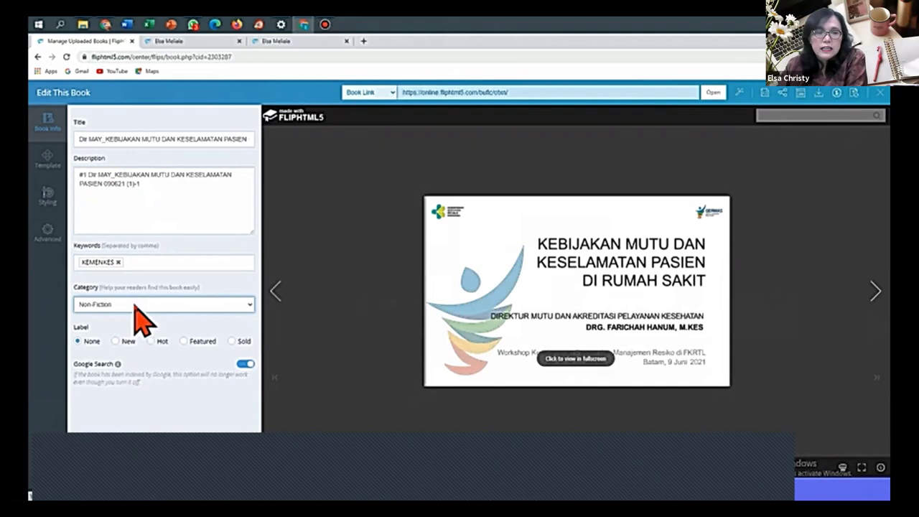
left_click(119, 343)
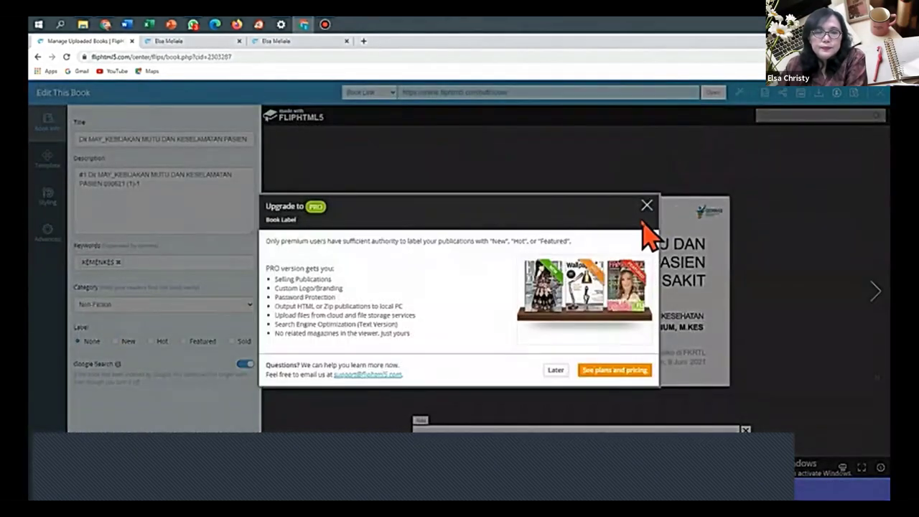
left_click(646, 206)
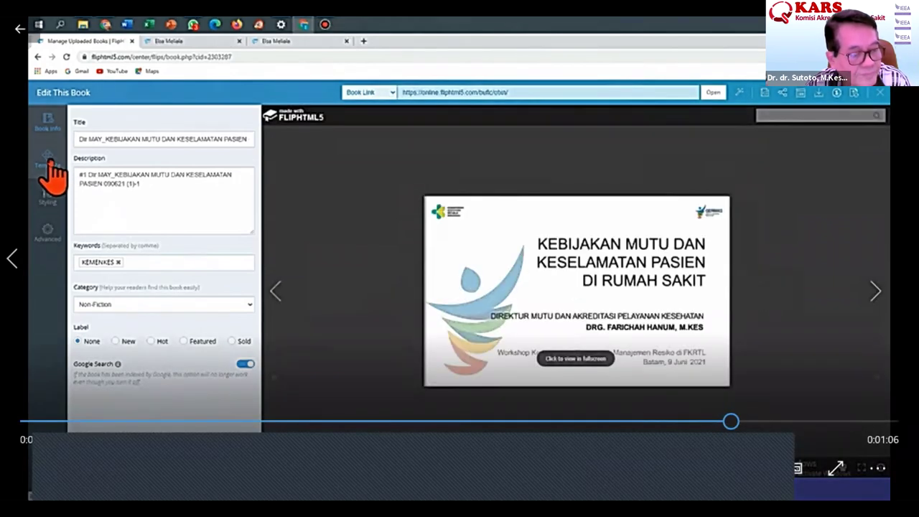
Try the Handy and Active templates, return the book to Metro, and page forward through its preview.
left_click(48, 161)
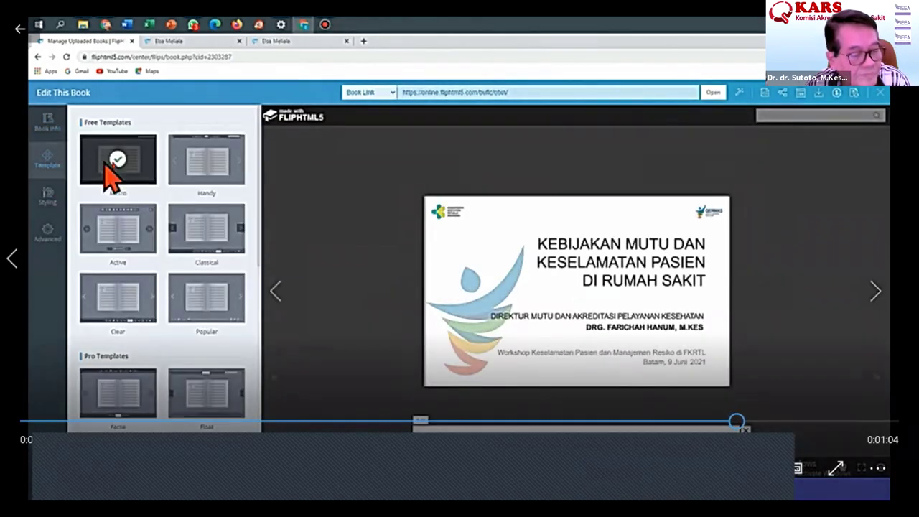
left_click(220, 175)
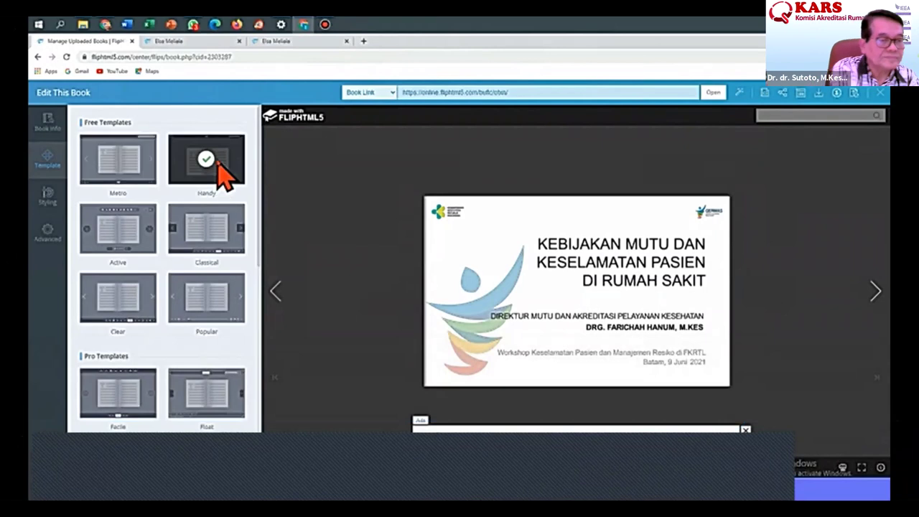
left_click(107, 240)
left_click(128, 166)
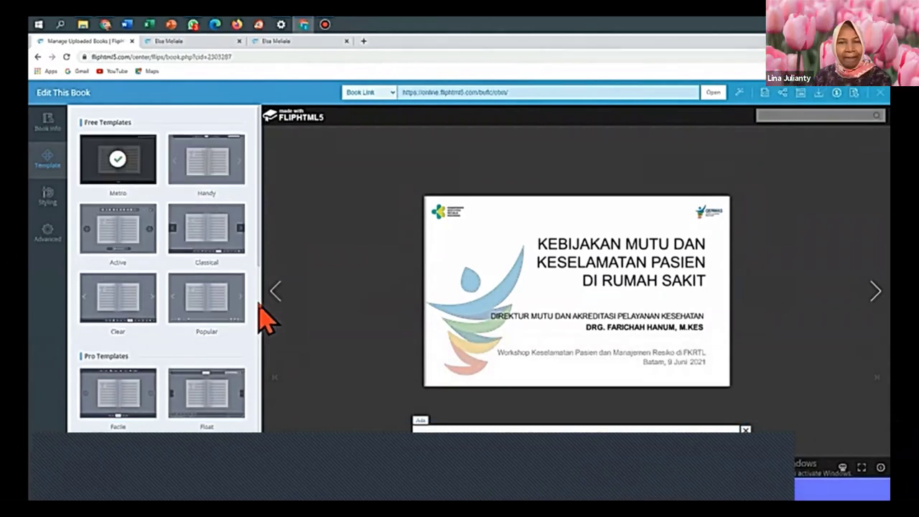
left_click(874, 295)
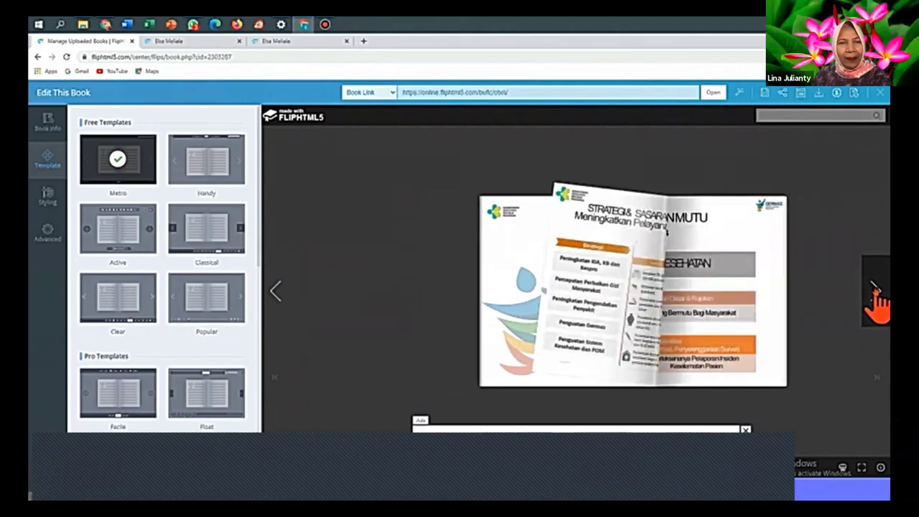
left_click(875, 298)
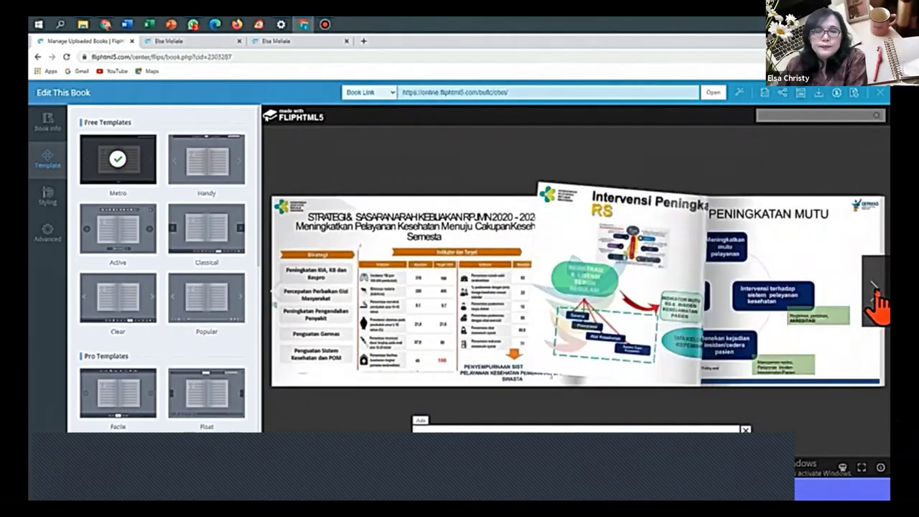
Style the book with the light wood plank theme and the Fallen Leaves dynamic scene.
left_click(45, 201)
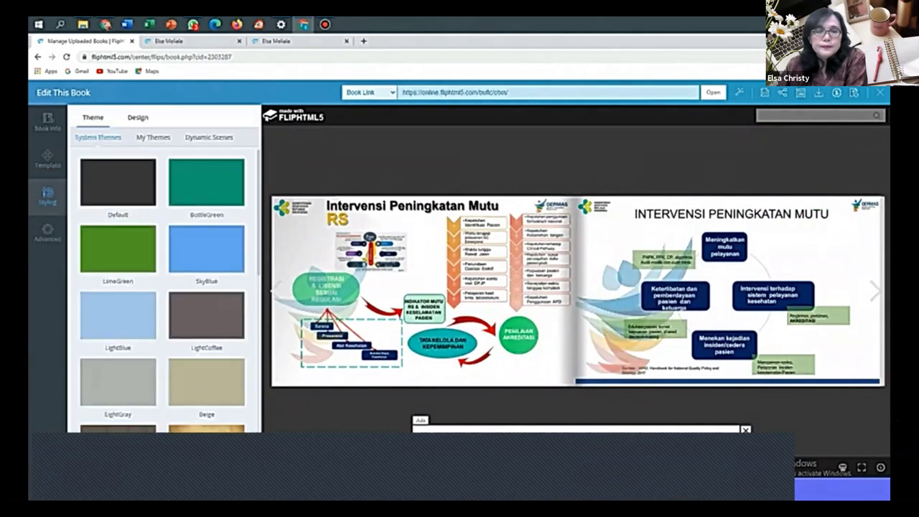
left_click(145, 303)
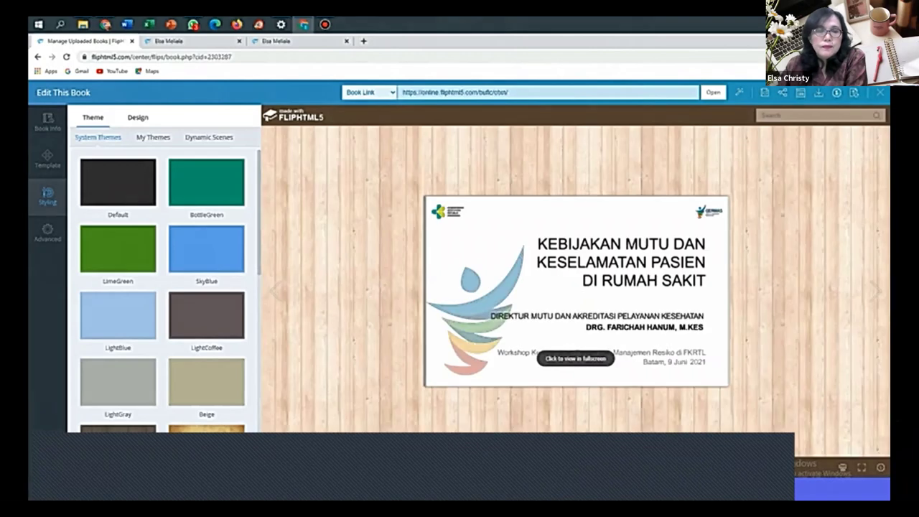
left_click(209, 137)
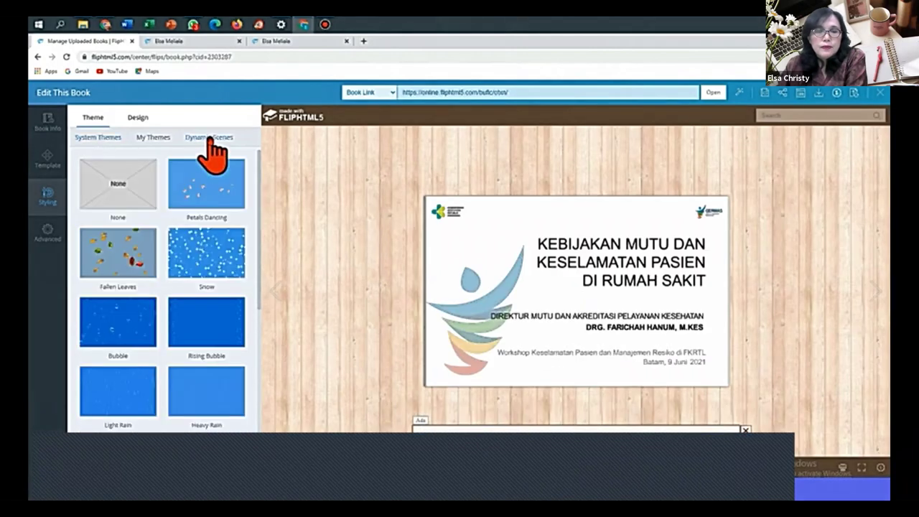
left_click(100, 267)
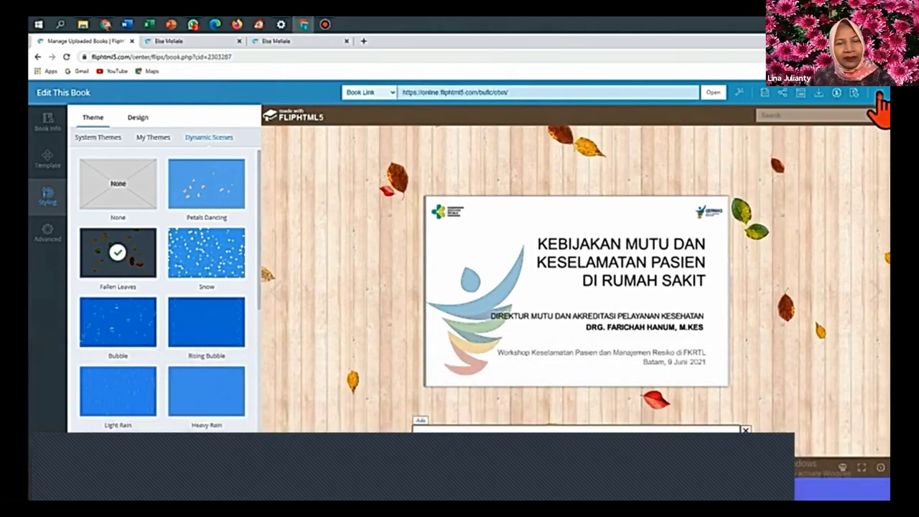
Close the book editor and open the public link of the bookcase that syncs the Default folder.
left_click(880, 94)
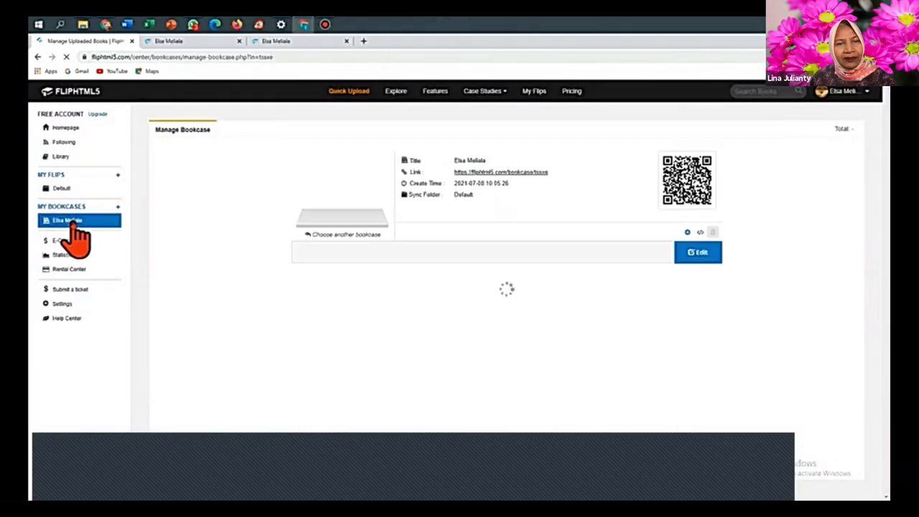
left_click(531, 174)
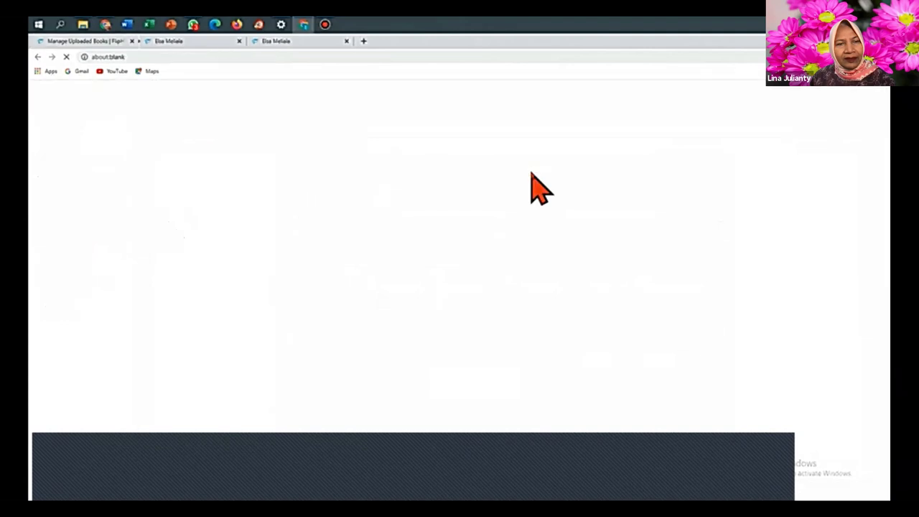